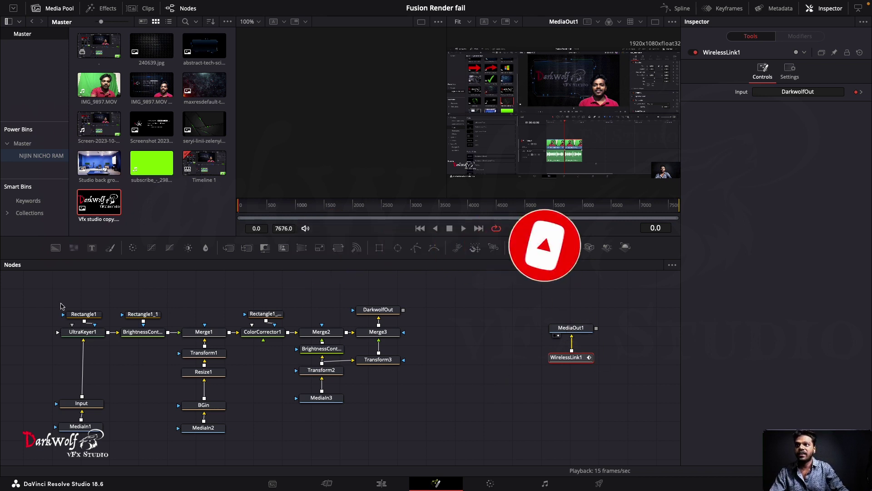
Step: Select all nodes, then nudge DarkwolfOut slightly right and back left
left_click_drag(45, 292, 400, 453)
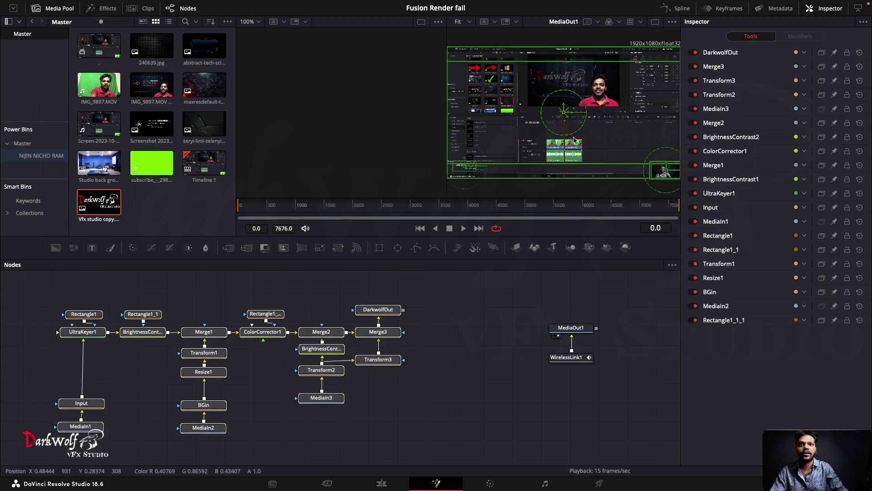
left_click(474, 312)
mouse_move(386, 310)
left_mouse_down()
mouse_move(578, 332)
mouse_move(518, 320)
left_mouse_up()
left_click(389, 309)
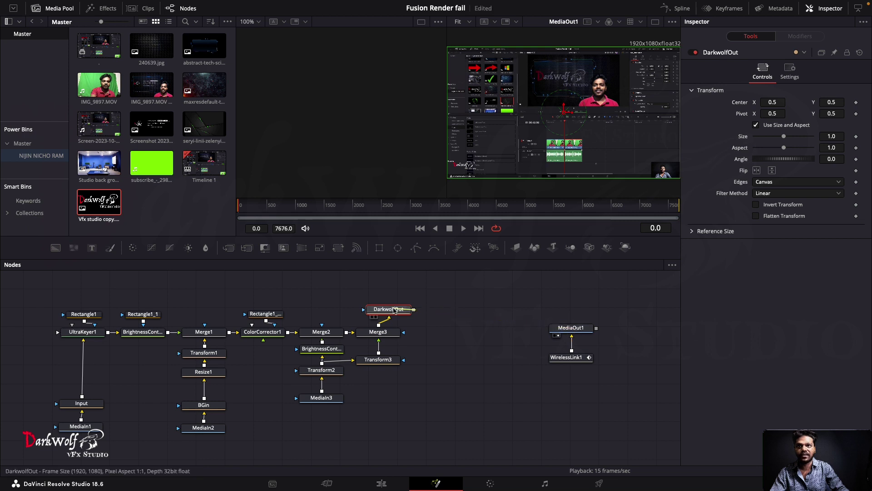
left_click_drag(394, 309, 384, 310)
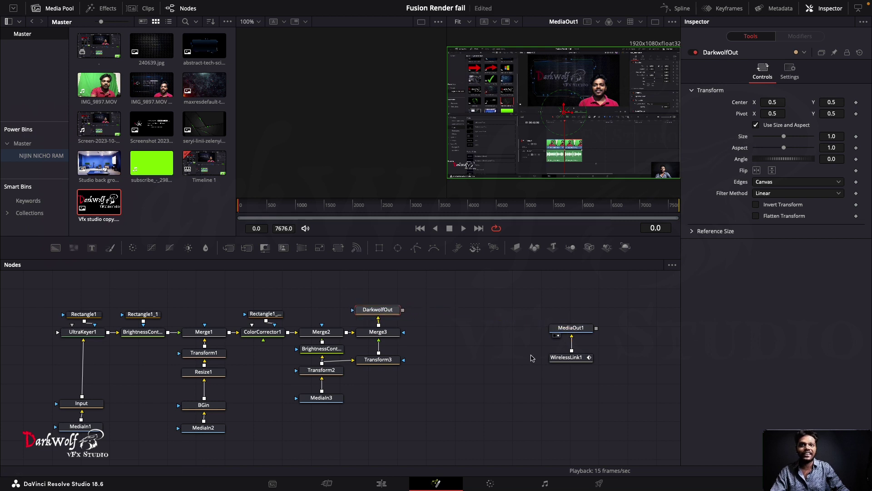
Step: Move MediaOut1 and WirelessLink1 further right, then box-select the main node tree
left_click_drag(538, 307, 599, 368)
left_click_drag(579, 327, 634, 319)
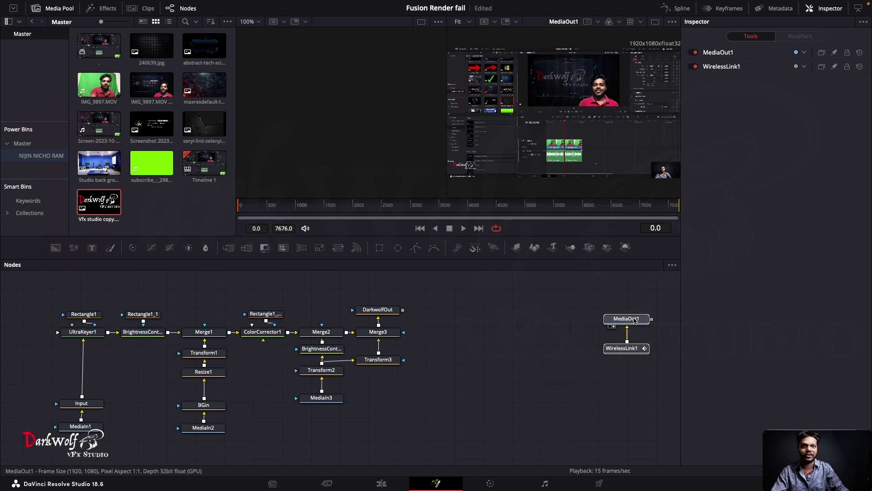
left_click(628, 319)
left_click(627, 340)
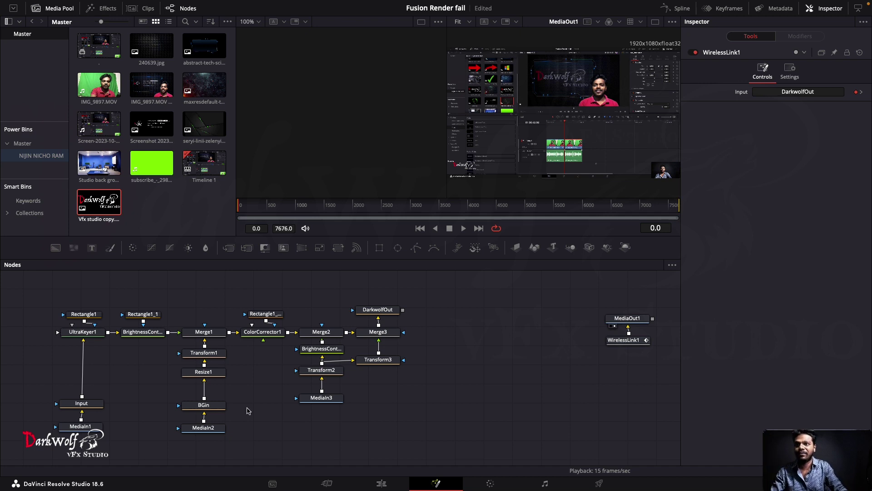
mouse_move(50, 297)
left_mouse_down()
mouse_move(414, 454)
mouse_move(409, 445)
left_mouse_up()
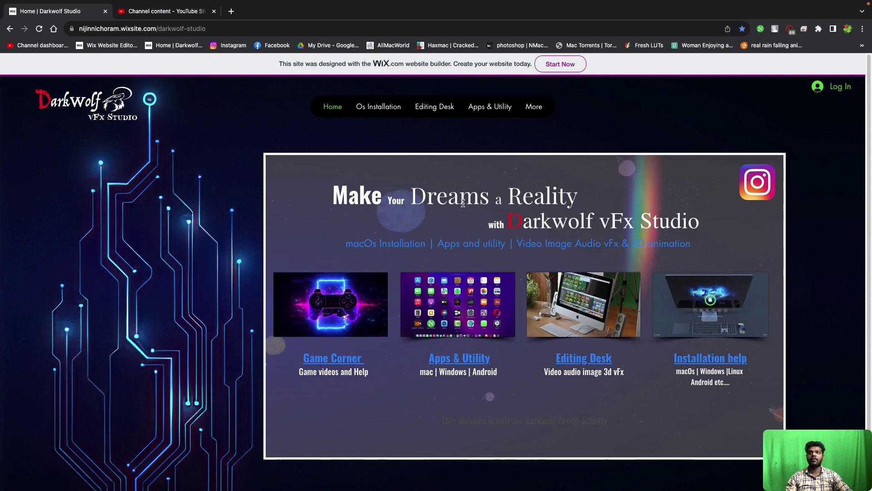
Step: Go to the site's Editing Desk section and its DaVinci Resolve tutorials page
left_click(565, 319)
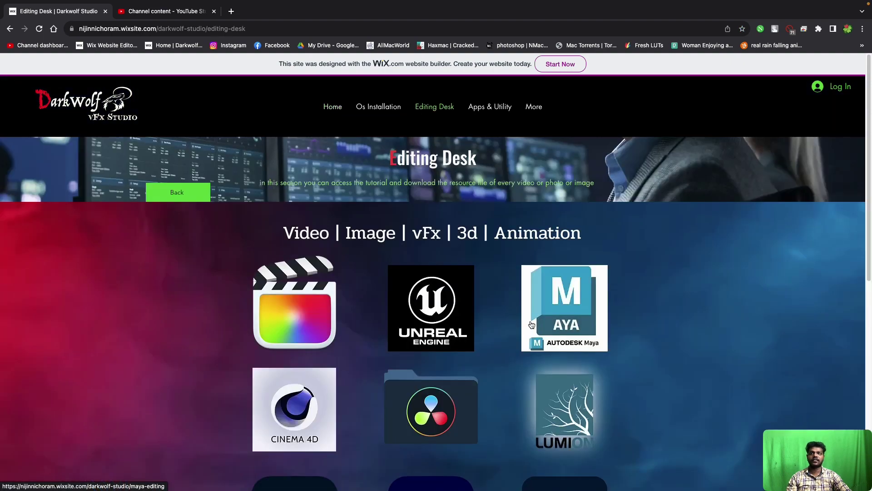
left_click(429, 413)
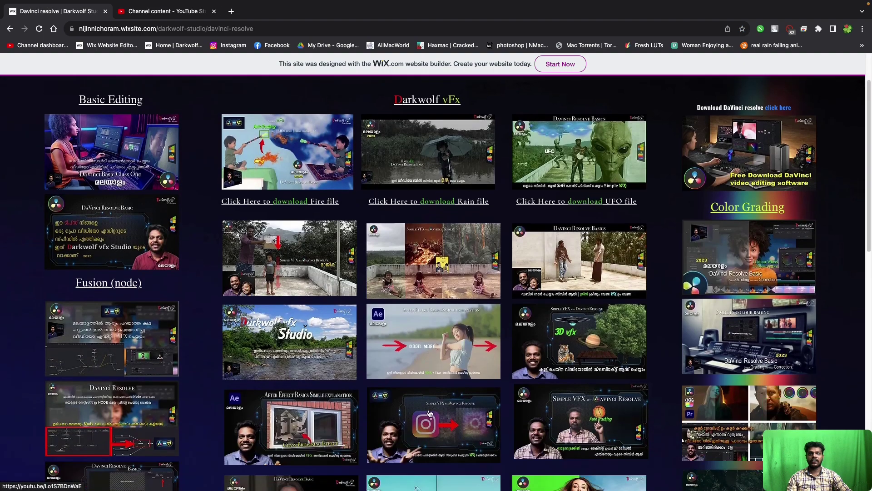
scroll(436, 273, "down", 1)
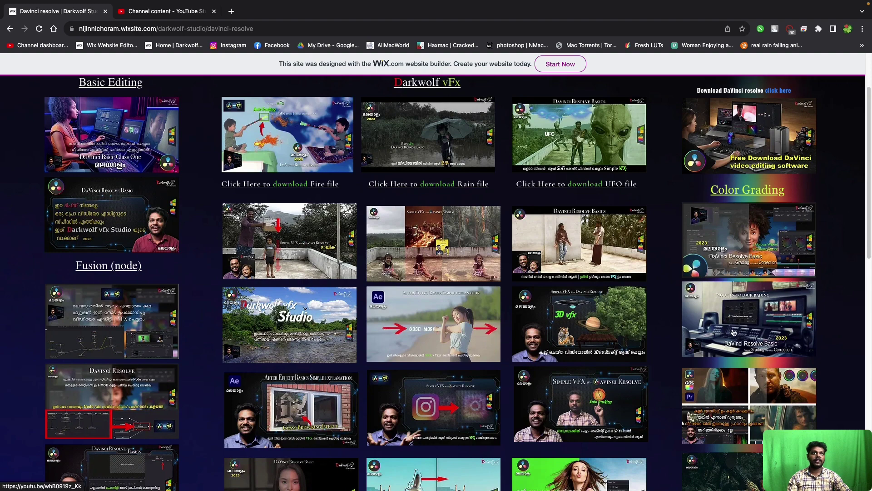
scroll(734, 351, "down", 1)
scroll(735, 388, "down", 1)
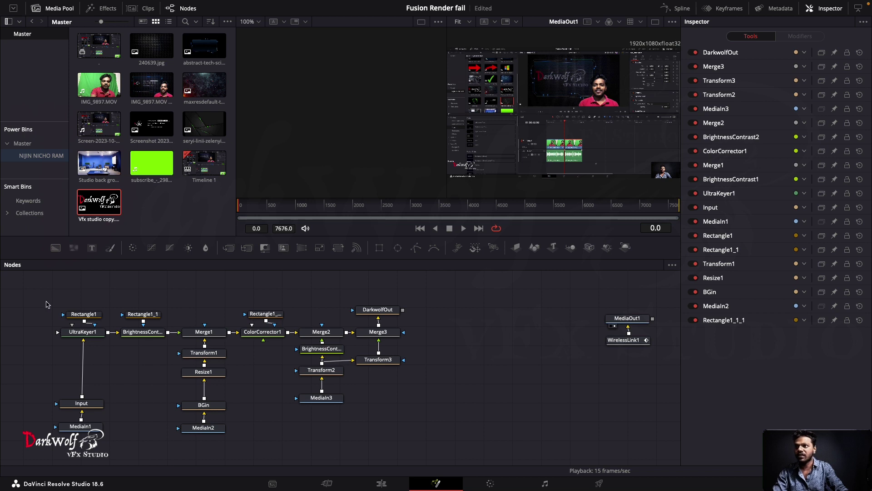
Step: Select all nodes and drag DarkwolfOut to the right of Merge3
left_click_drag(45, 293, 418, 453)
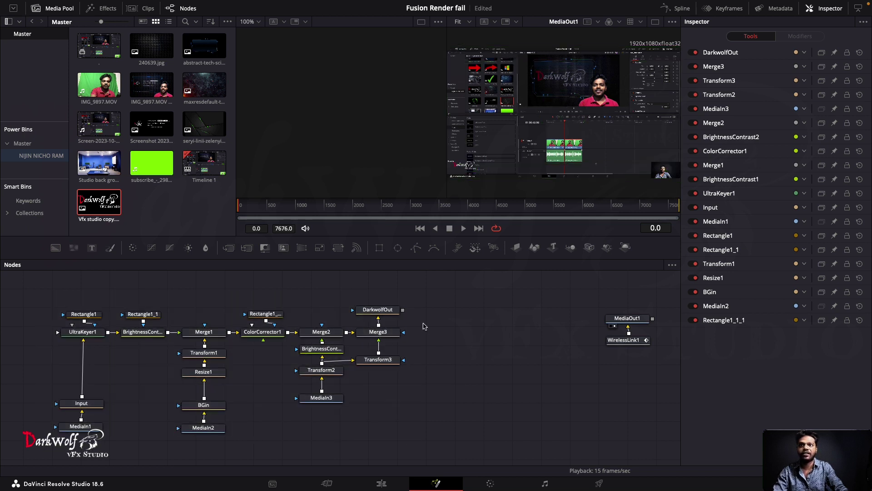
mouse_move(379, 309)
left_mouse_down()
mouse_move(463, 332)
mouse_move(341, 135)
left_mouse_up()
left_click(464, 332)
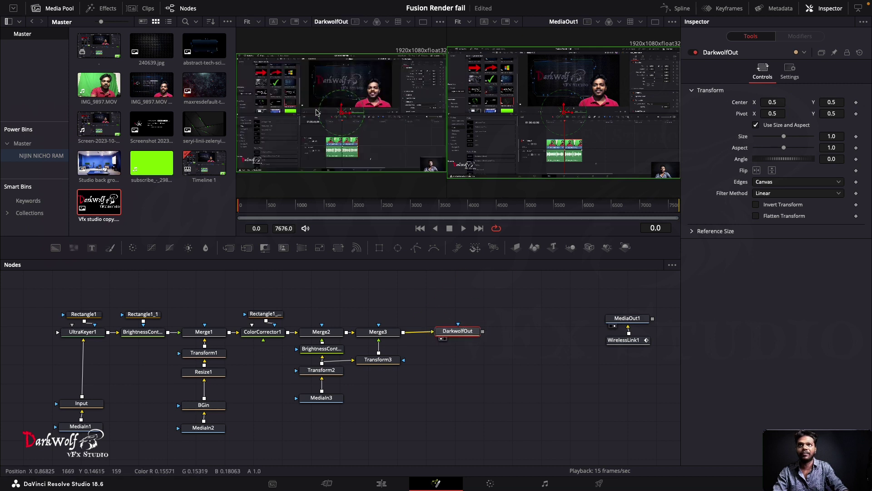
Step: Show MediaOut1 in the right viewer and DarkwolfOut in the left, then select Merge2
left_click(628, 318)
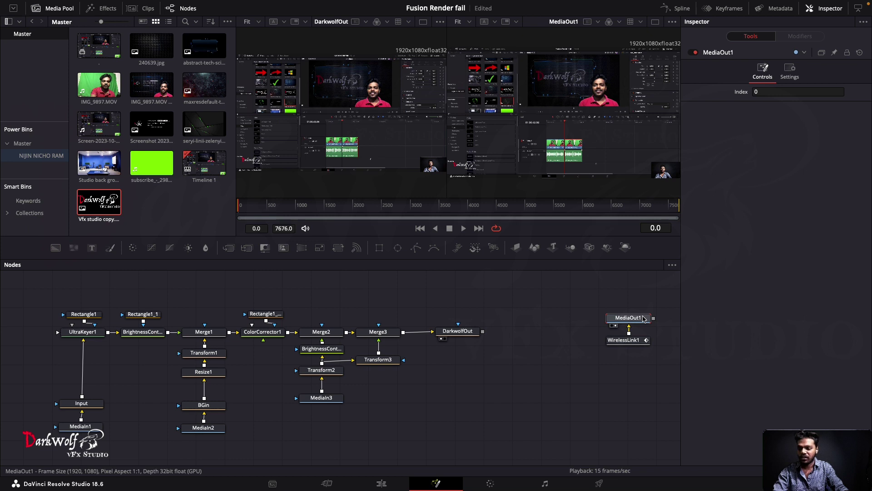
key("2")
key("2")
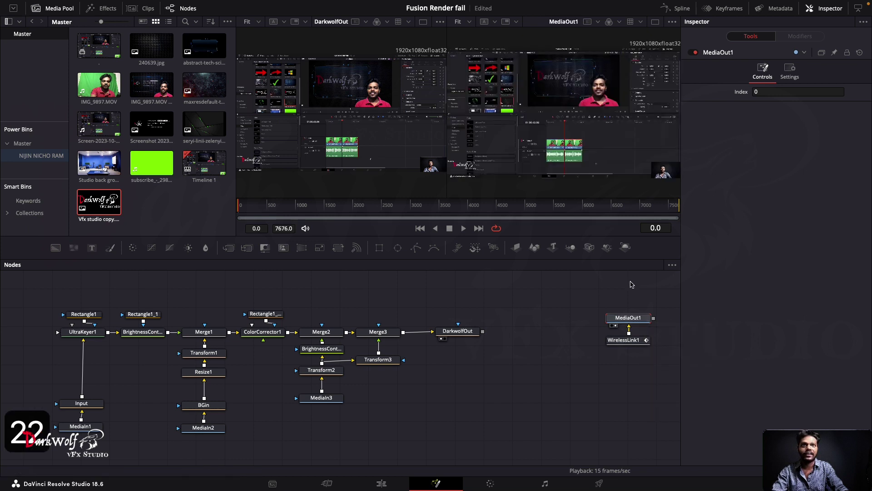
left_click(469, 331)
key("1")
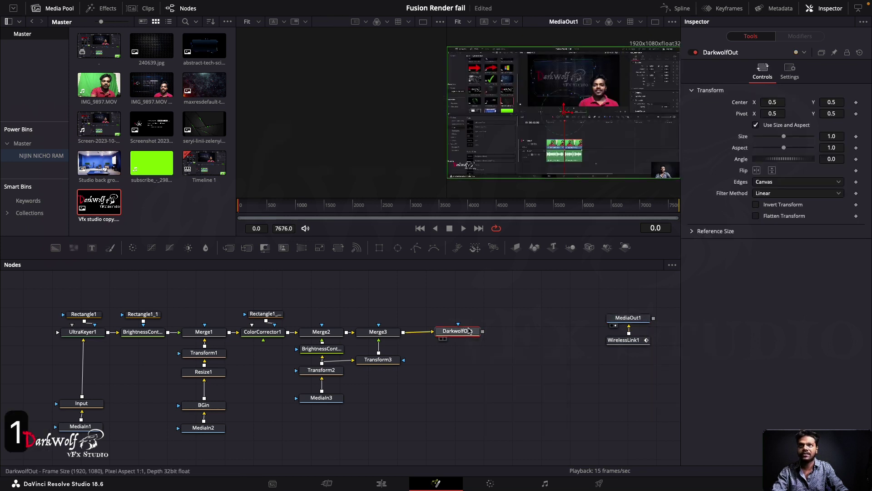
key("1")
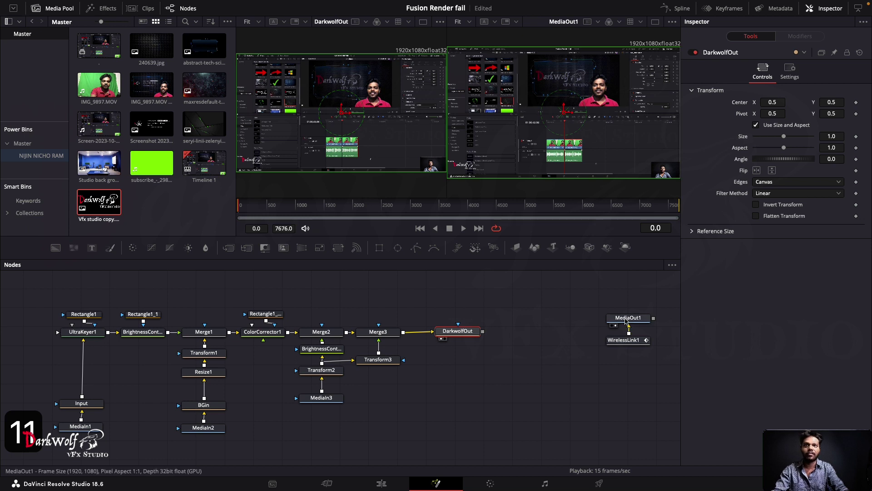
left_click(326, 332)
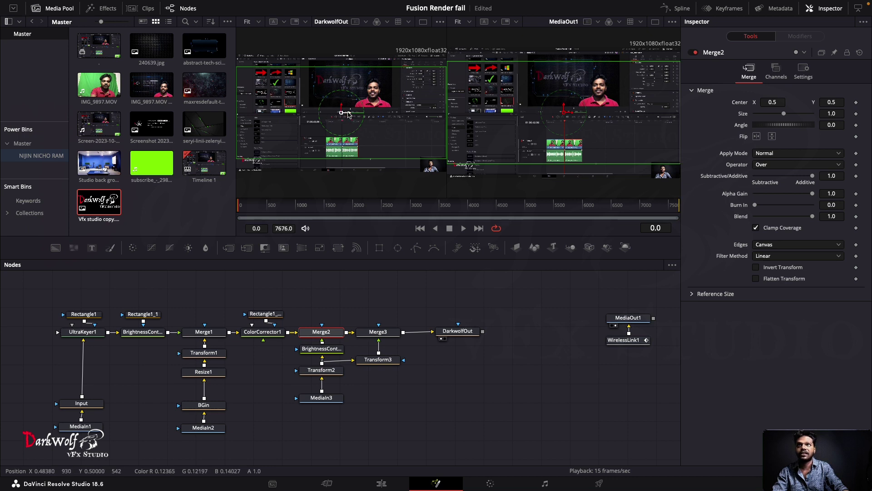
Step: Nudge Merge2's Center X left and give ColorCorrector1 a faint tint of about -0.33 at 0.09
mouse_move(344, 112)
left_mouse_down()
mouse_move(331, 112)
mouse_move(385, 129)
left_mouse_up()
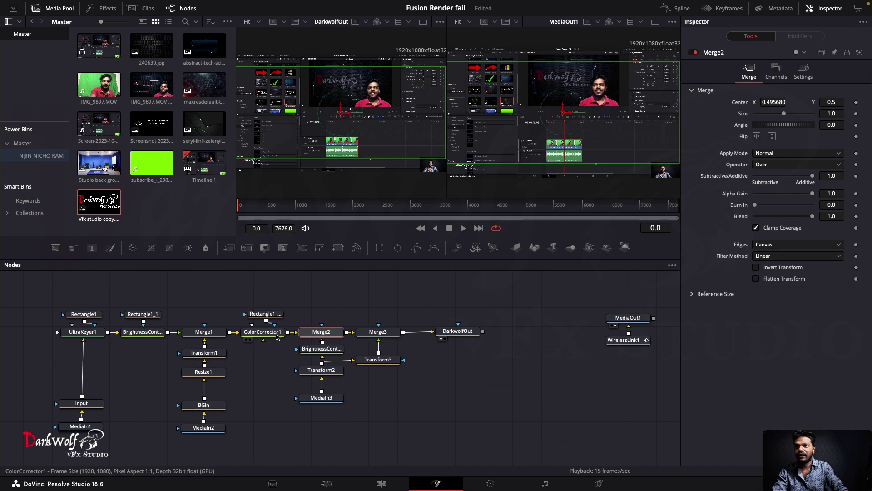
left_click(278, 335)
mouse_move(793, 160)
left_mouse_down()
mouse_move(781, 159)
mouse_move(785, 129)
mouse_move(775, 146)
left_mouse_up()
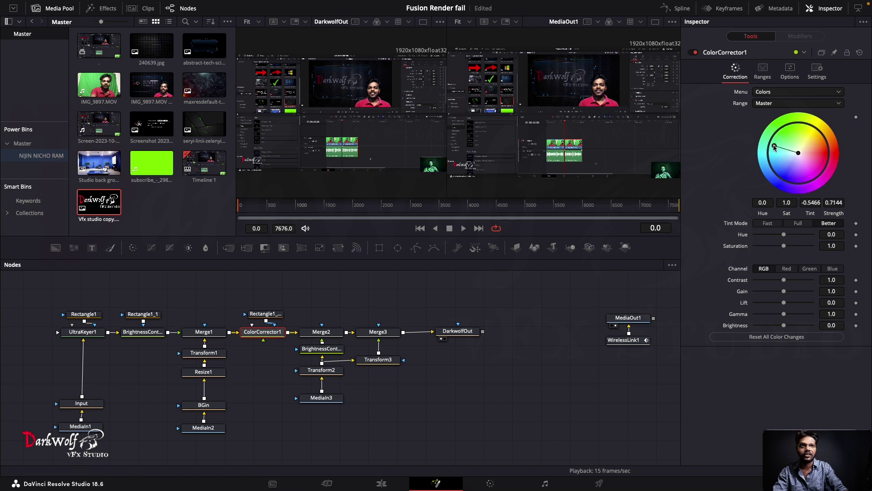
mouse_move(774, 146)
left_mouse_down()
mouse_move(772, 135)
mouse_move(809, 147)
left_mouse_up()
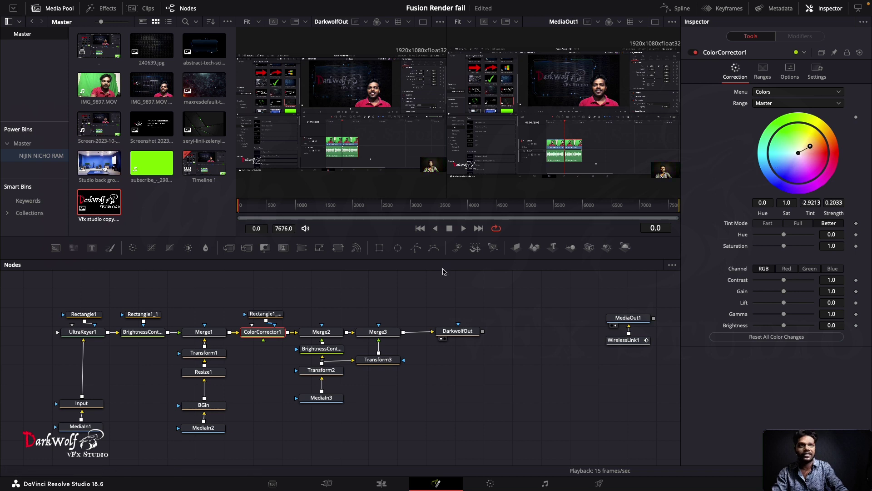
key("super+z")
key("super+z")
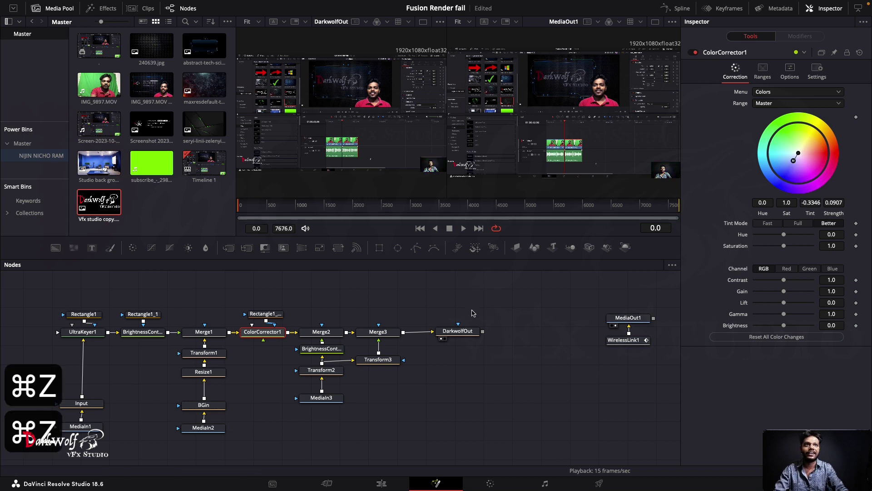
left_click_drag(483, 331, 597, 334)
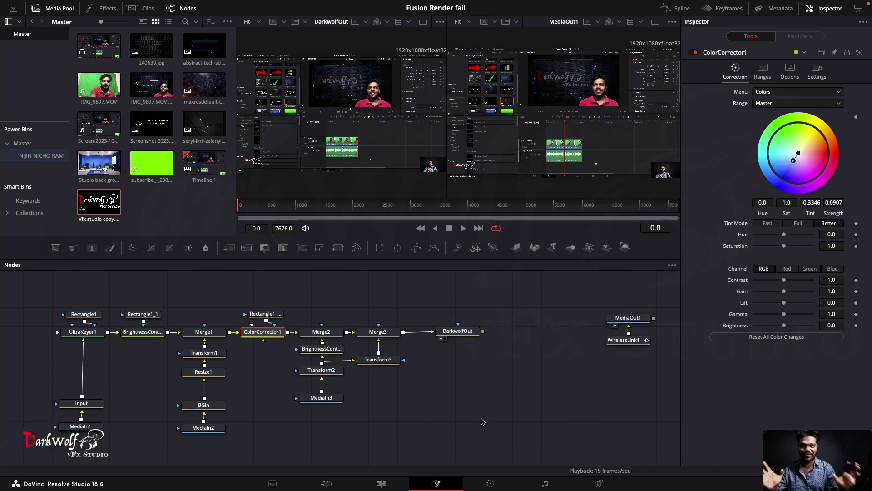
Step: Delete WirelessLink1, add a new Wireless Link node, and place it under MediaOut1
left_click(623, 340)
key("Delete")
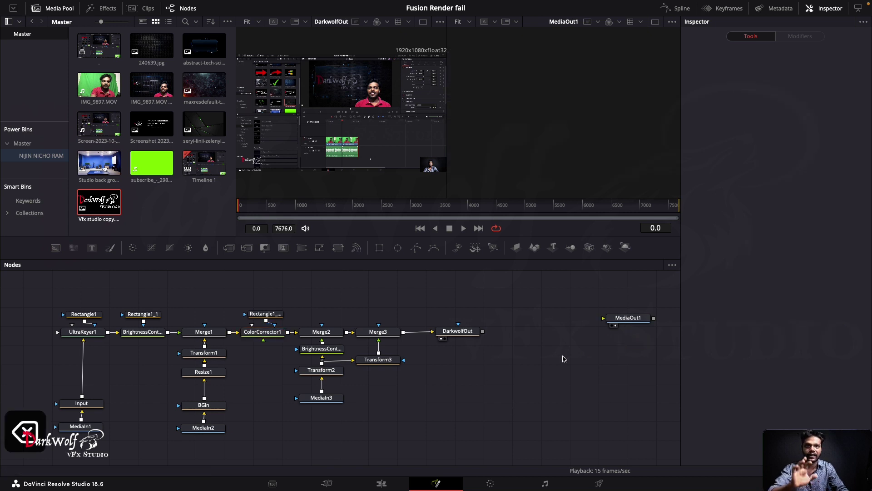
left_click(630, 318)
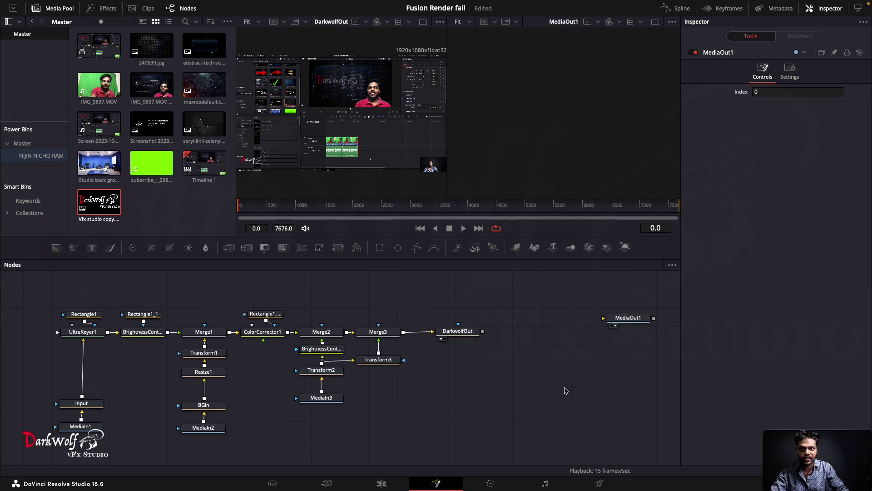
key("shift+space")
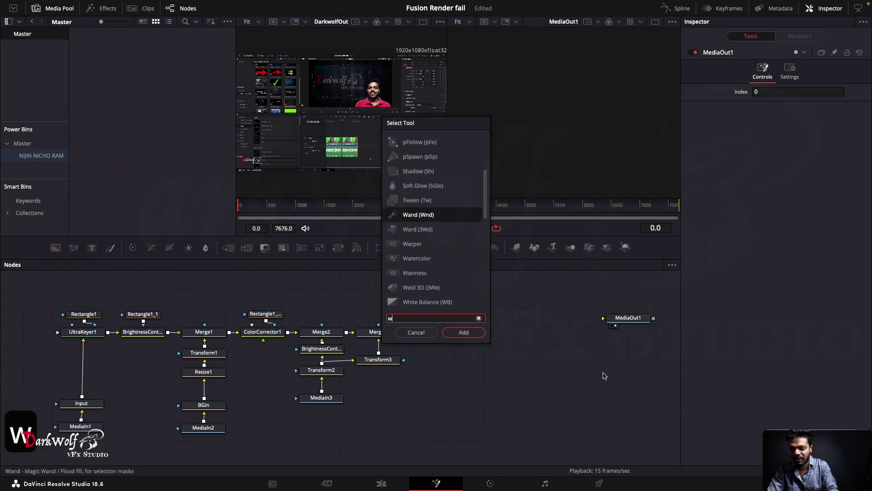
type("wir")
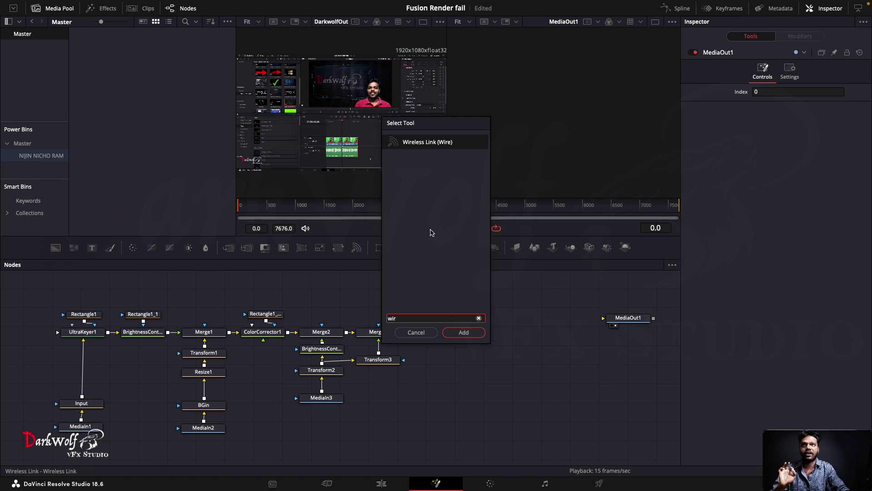
left_click(463, 333)
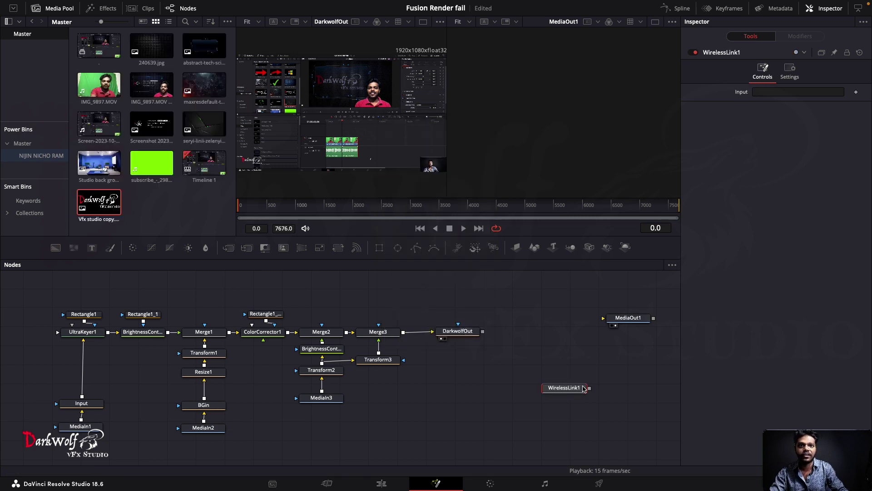
mouse_move(565, 392)
left_mouse_down()
mouse_move(633, 380)
mouse_move(637, 355)
left_mouse_up()
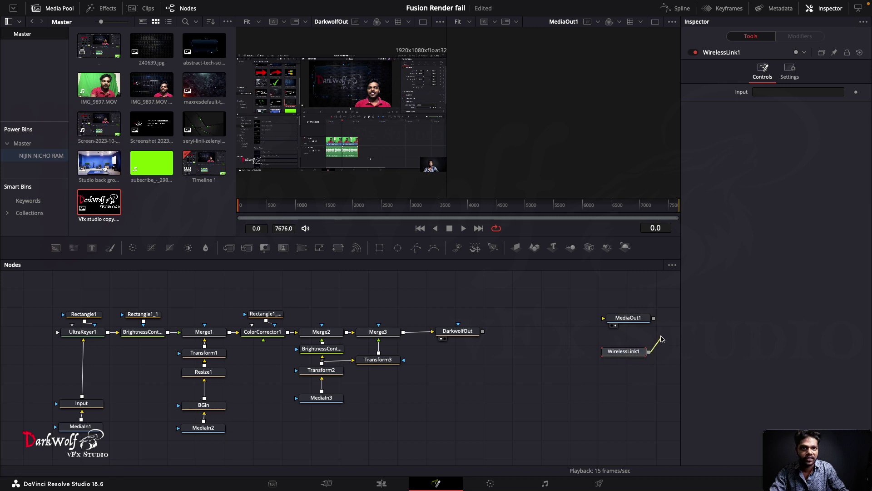
left_click_drag(649, 351, 628, 320)
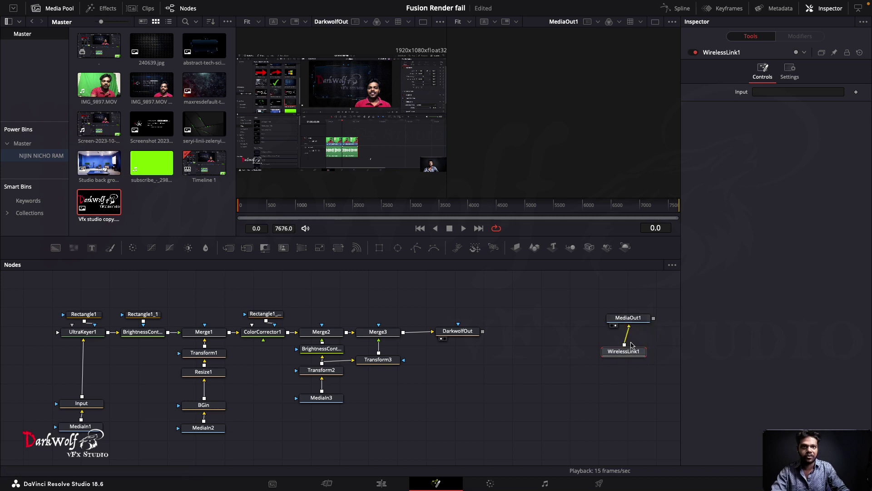
Step: Wire WirelessLink1 into MediaOut1 and copy the name 'DarkwolfOut' from its rename prompt
left_click_drag(630, 351, 638, 354)
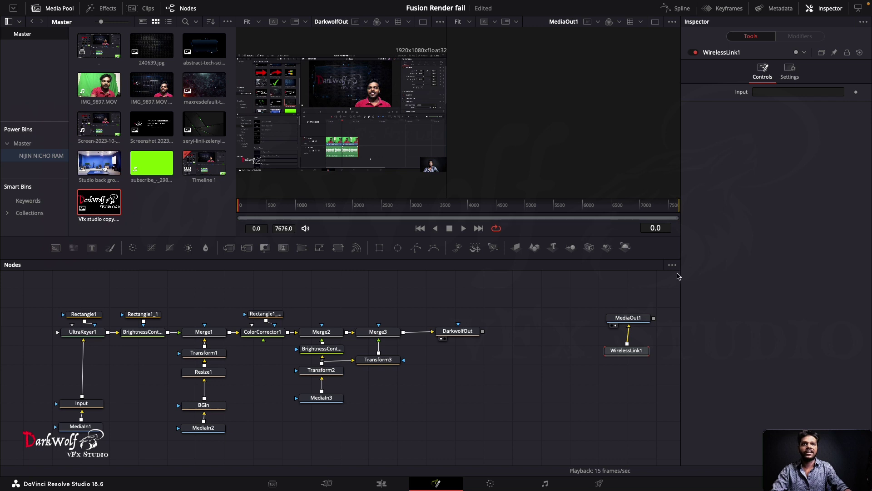
left_click(460, 334)
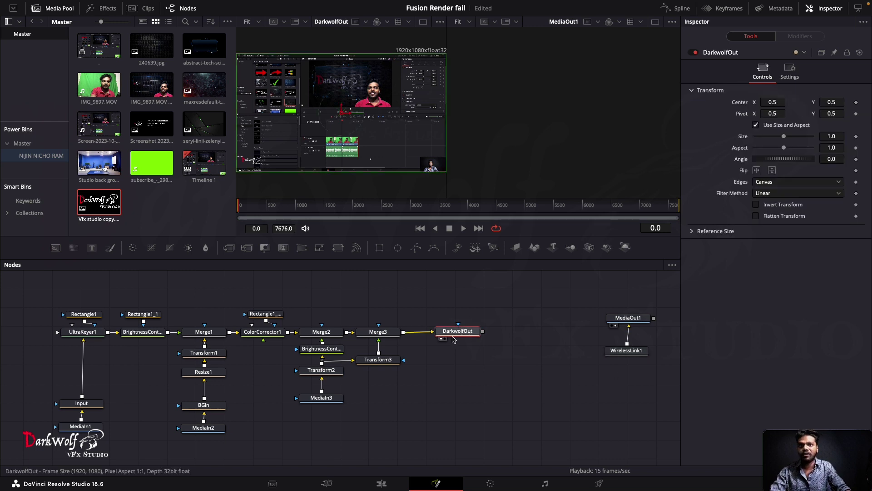
key("F2")
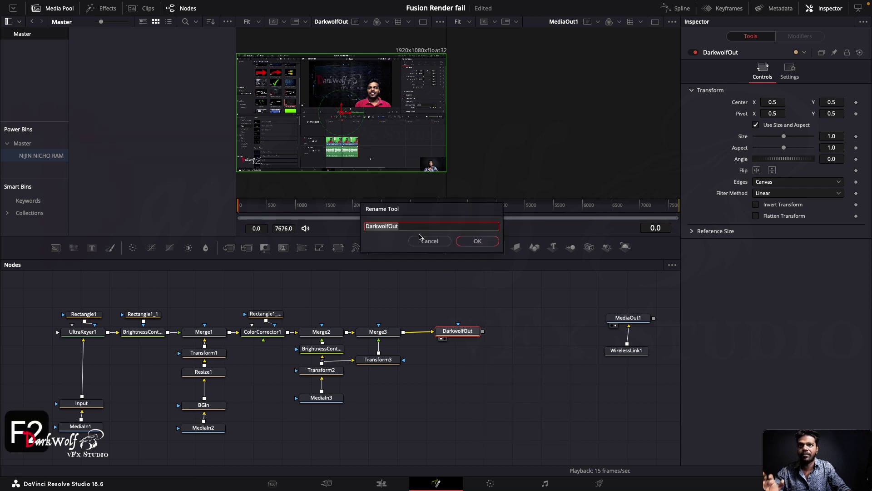
right_click(381, 226)
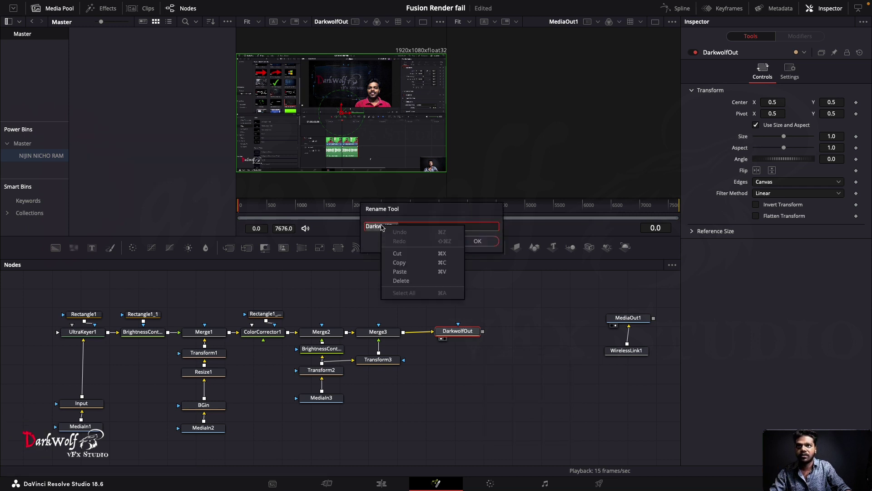
left_click(404, 270)
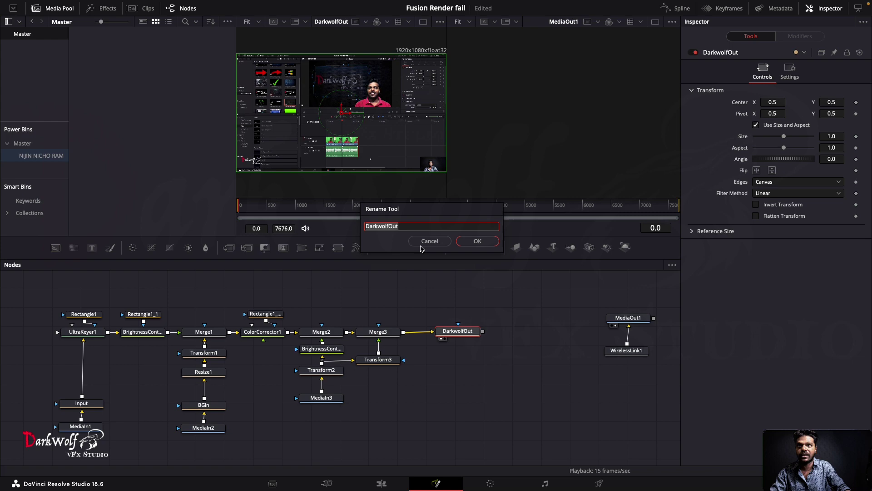
left_click(428, 240)
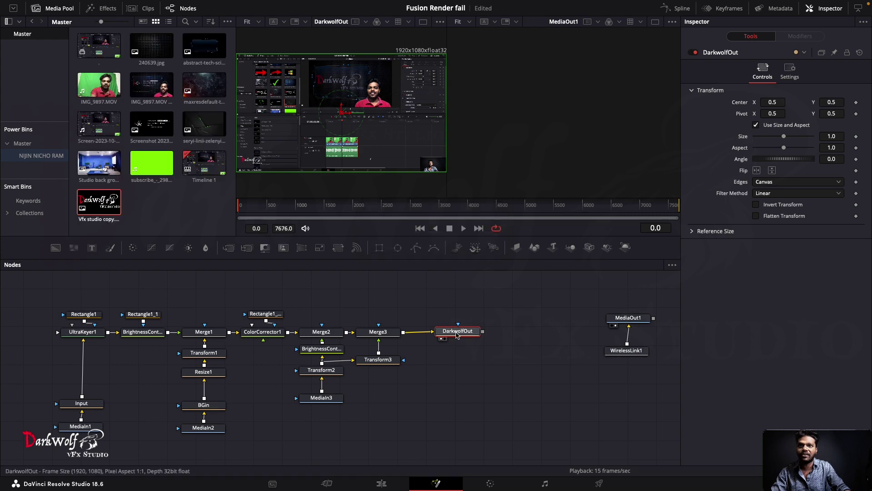
Step: Set WirelessLink1's Input to the pasted name 'DarkwolfOut'
left_click(629, 351)
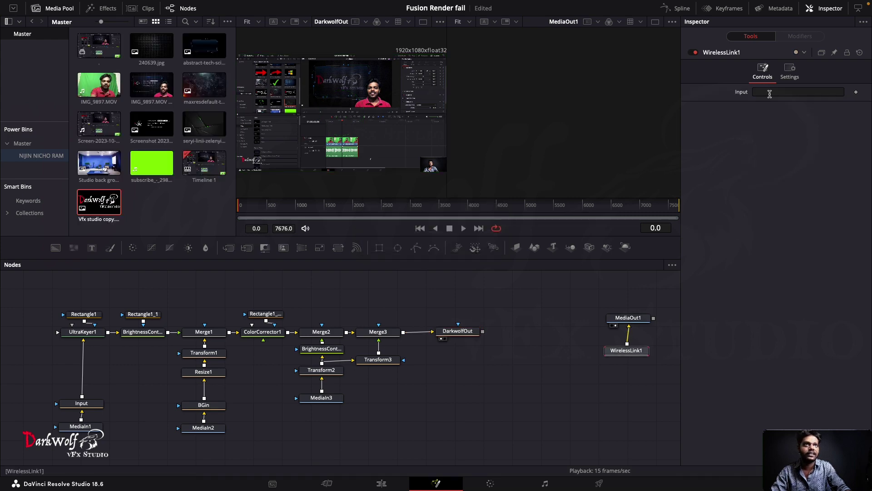
left_click(830, 8)
left_click(831, 8)
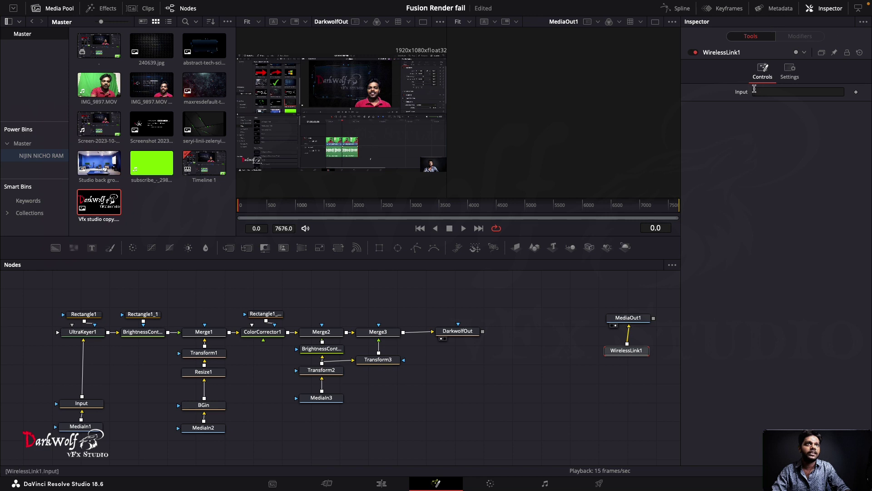
left_click(774, 90)
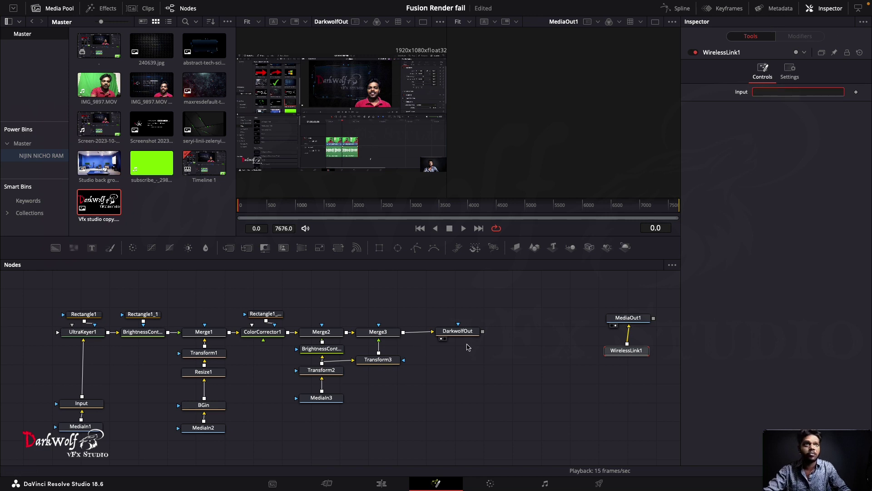
type("DarkwolfOut")
key("Return")
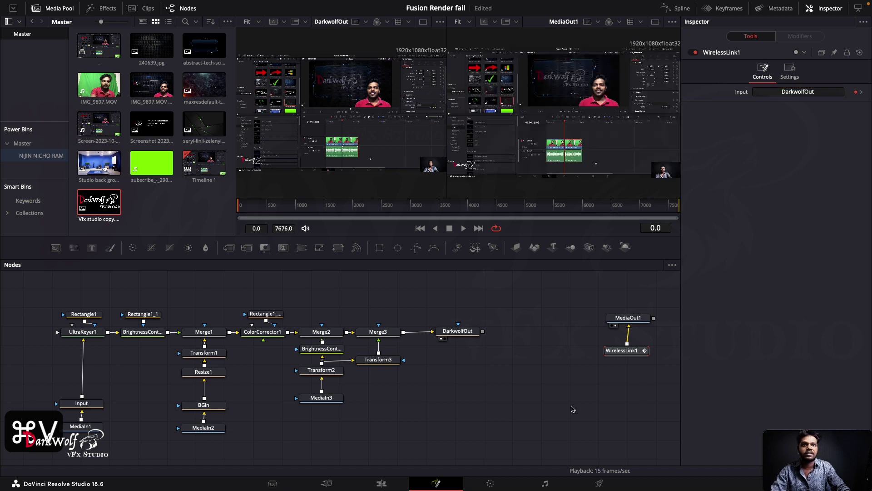
Step: Change WirelessLink1's Input to 'Merge1'
left_click_drag(622, 352, 628, 351)
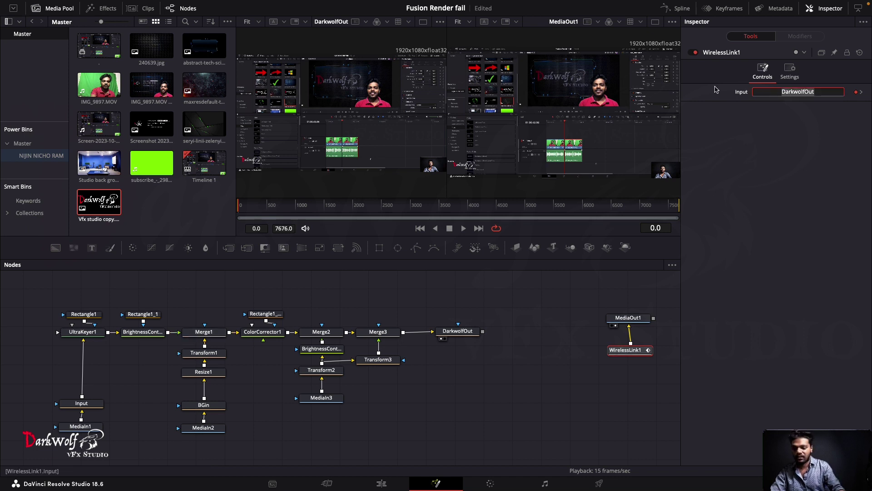
type("Merge")
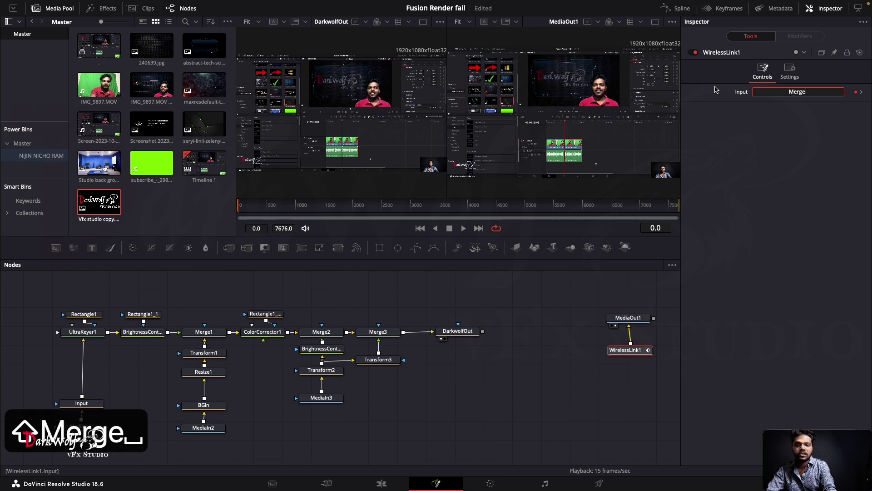
key("BackSpace")
type("1")
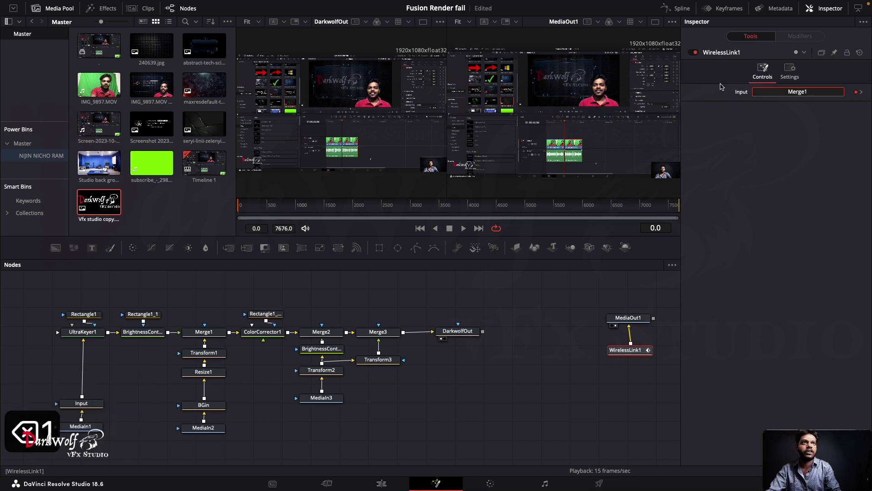
key("Return")
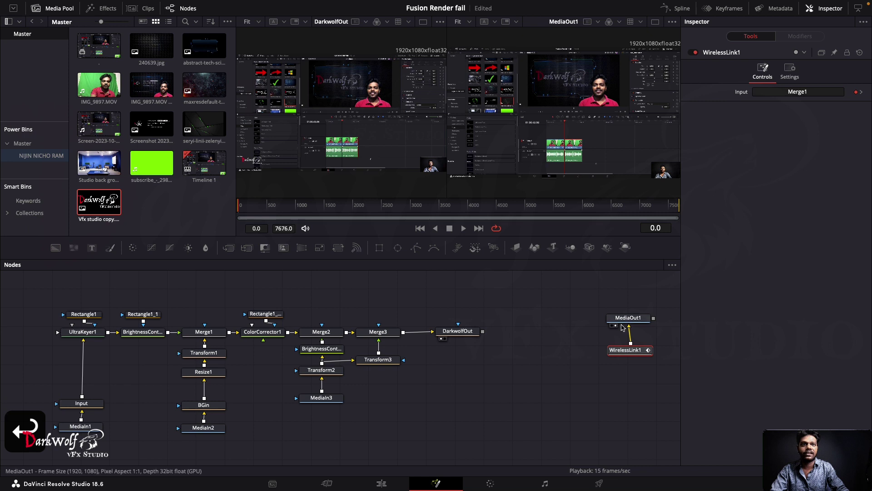
Step: Nudge MediaOut1, undo that move, and nudge WirelessLink1 slightly
left_click_drag(627, 318, 633, 312)
key("ctrl+z")
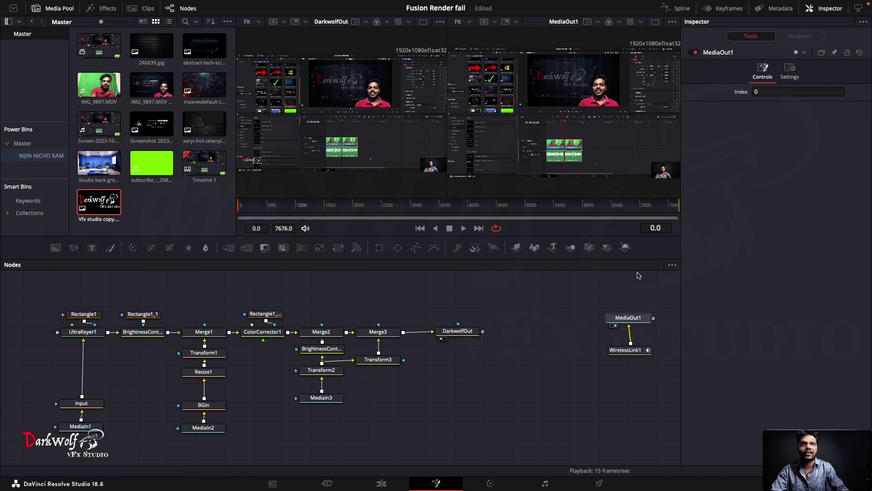
mouse_move(627, 350)
left_mouse_down()
mouse_move(621, 356)
mouse_move(631, 351)
left_mouse_up()
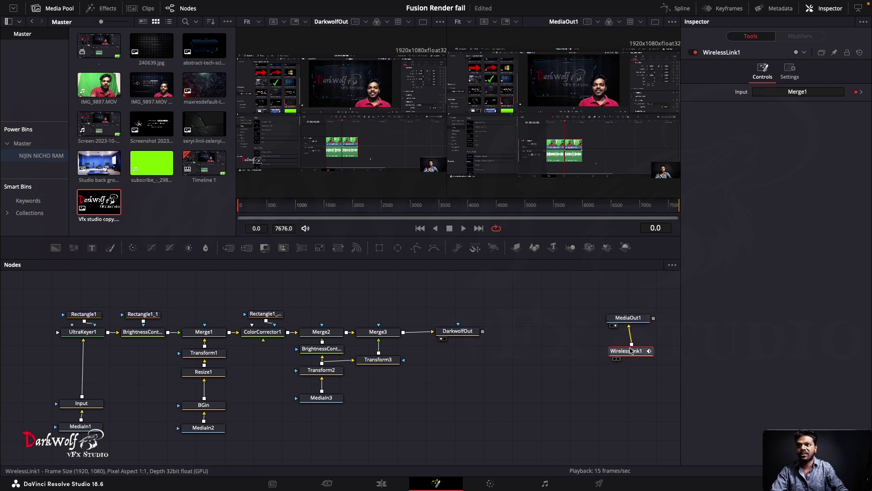
Step: Inspect Merge1, DarkwolfOut and Merge3, then raise BrightnessContrast2's Gain to about 4.43
left_click(207, 334)
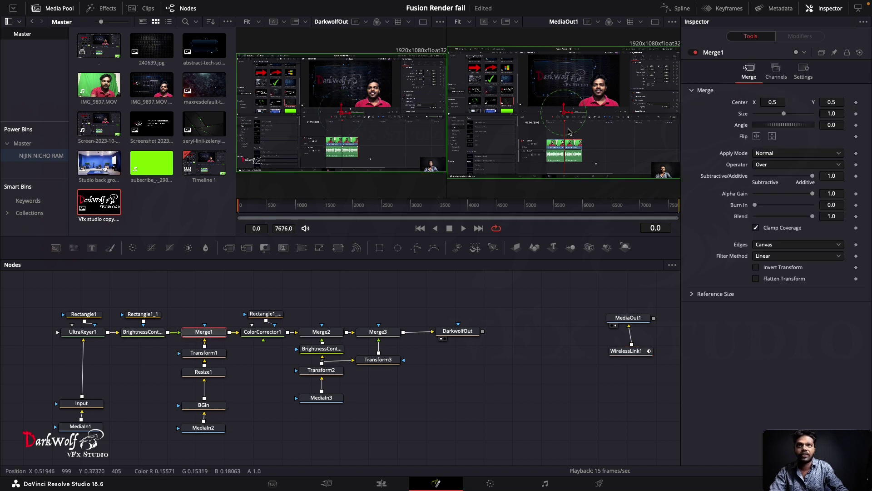
left_click(453, 332)
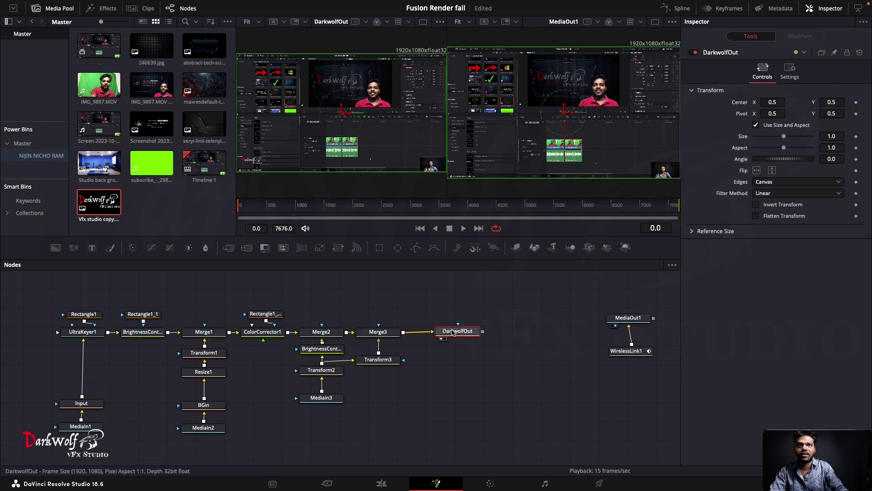
left_click(381, 332)
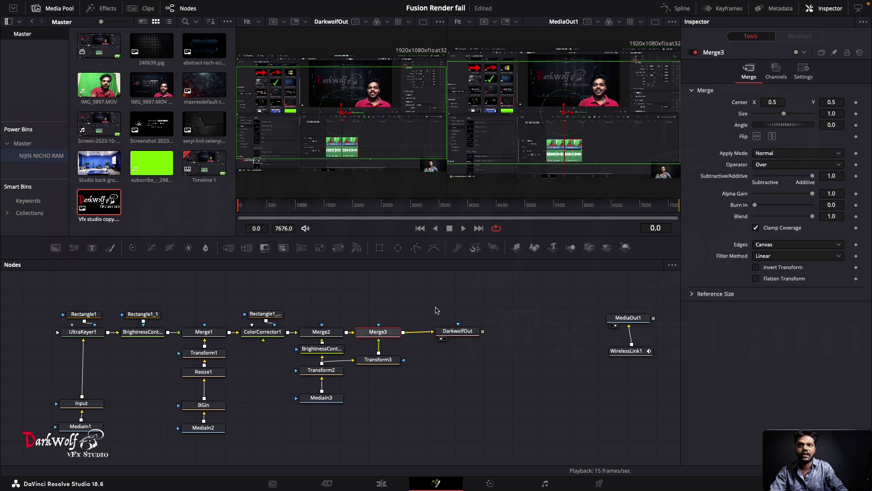
left_click(330, 352)
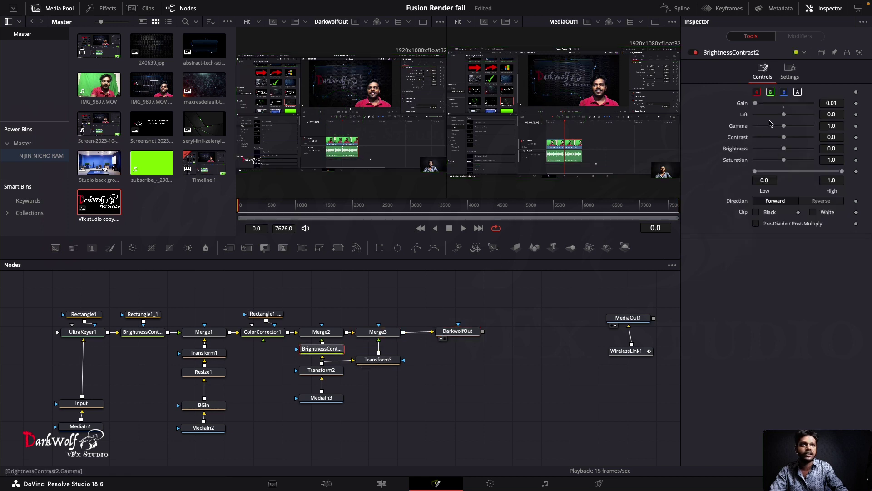
mouse_move(783, 103)
left_mouse_down()
mouse_move(757, 103)
mouse_move(796, 103)
mouse_move(812, 133)
left_mouse_up()
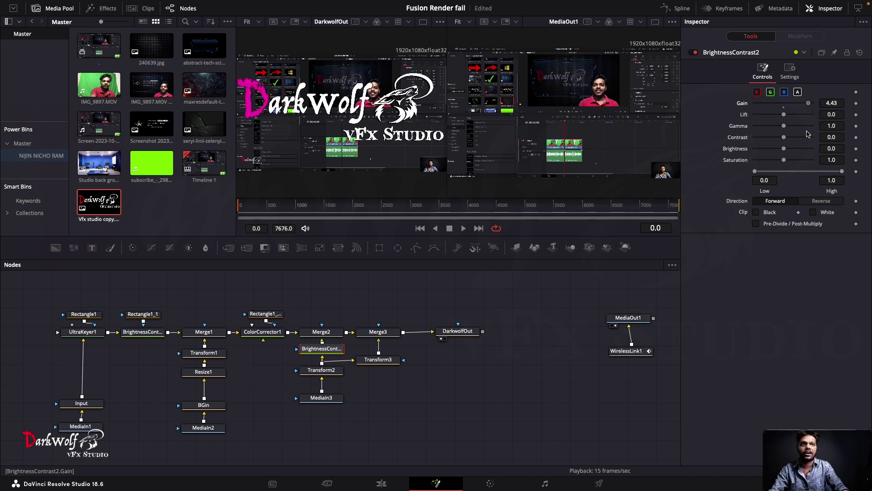
left_click(450, 293)
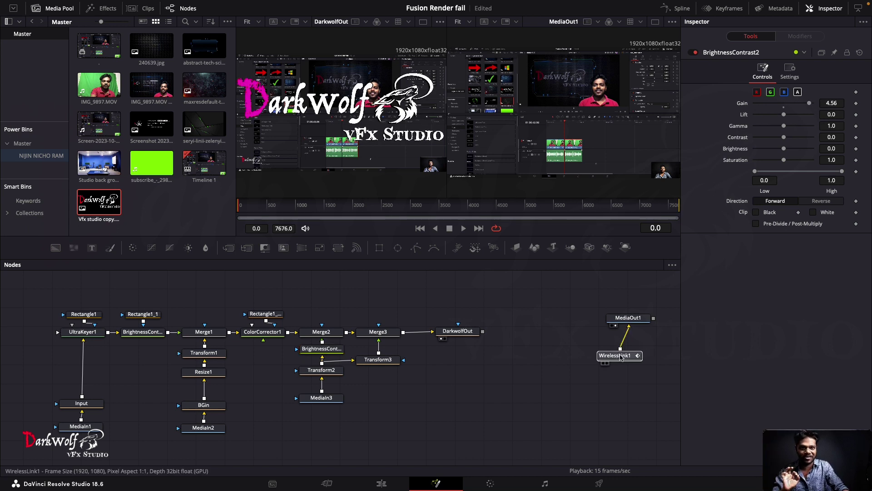
left_click_drag(633, 351, 624, 352)
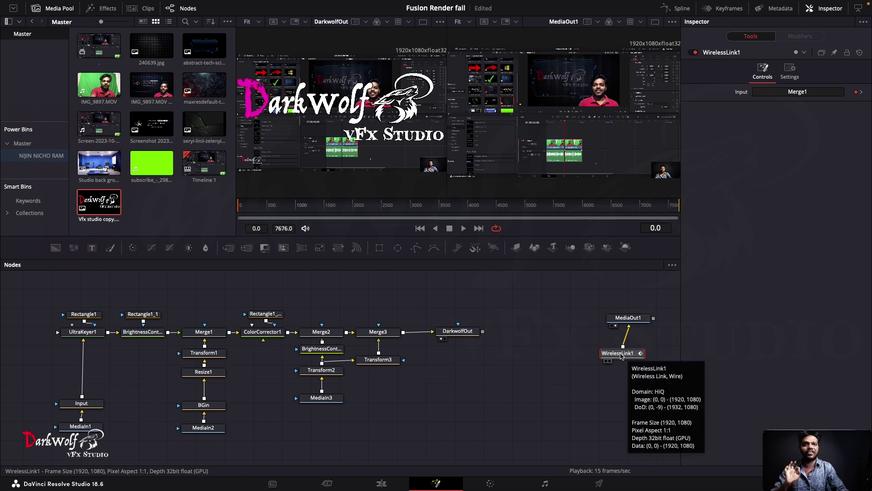
left_click_drag(627, 353, 626, 354)
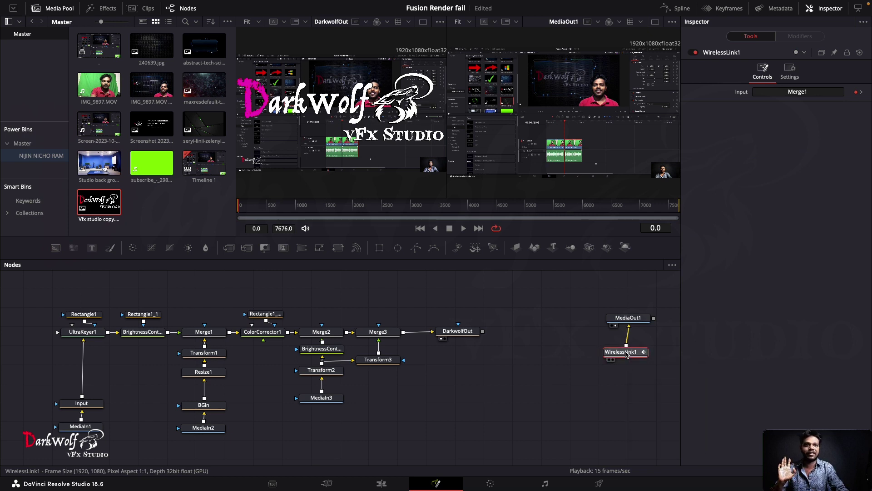
left_click(458, 332)
left_click(622, 352)
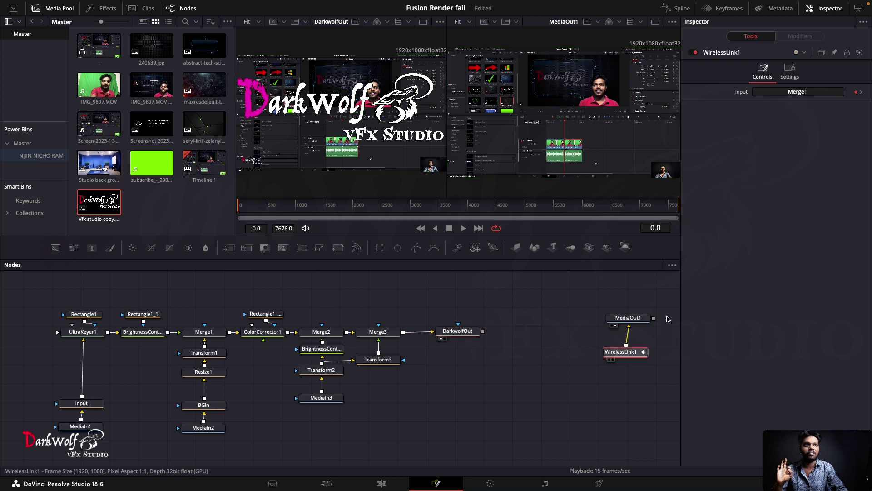
left_click(811, 92)
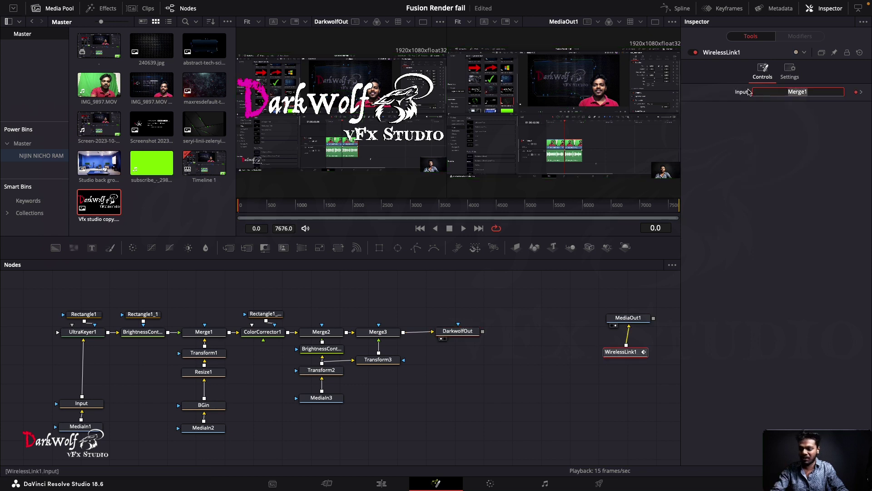
Step: Paste 'DarkwolfOut' into WirelessLink1's Input, commit it, and save the project
type("DarkwolfOut")
key("Return")
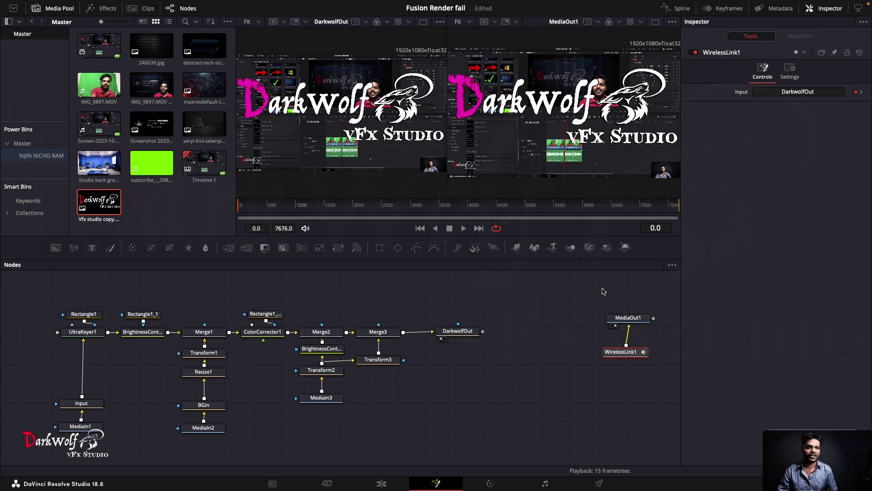
key("ctrl+s")
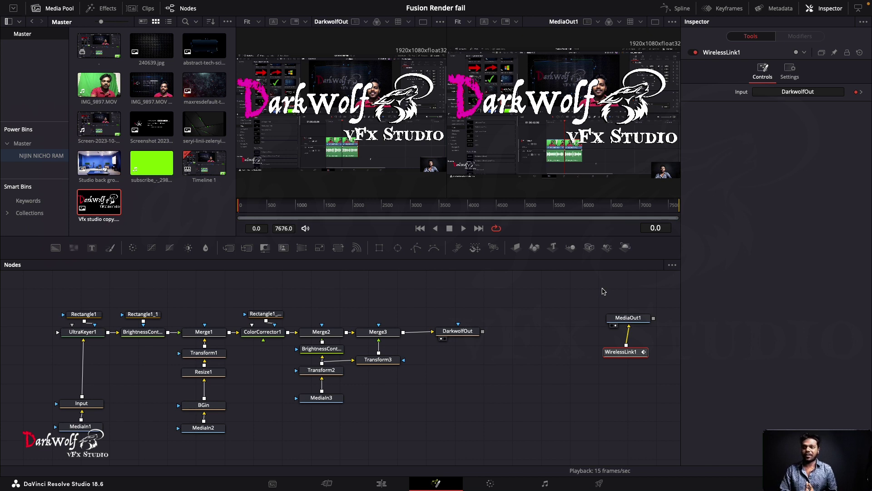